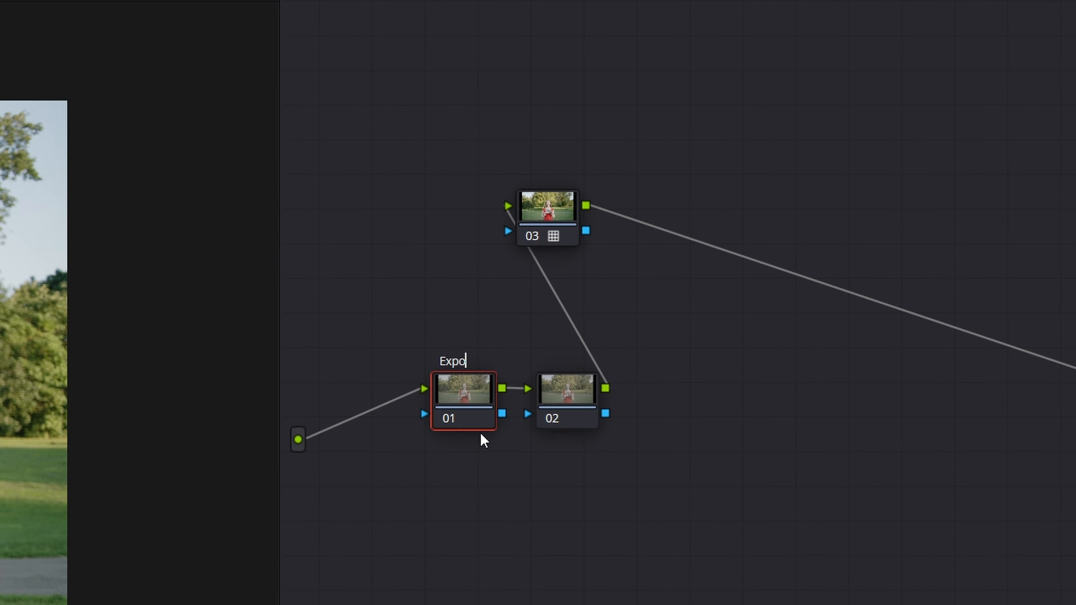
# Label the second node WB
pyautogui.click(616, 371)
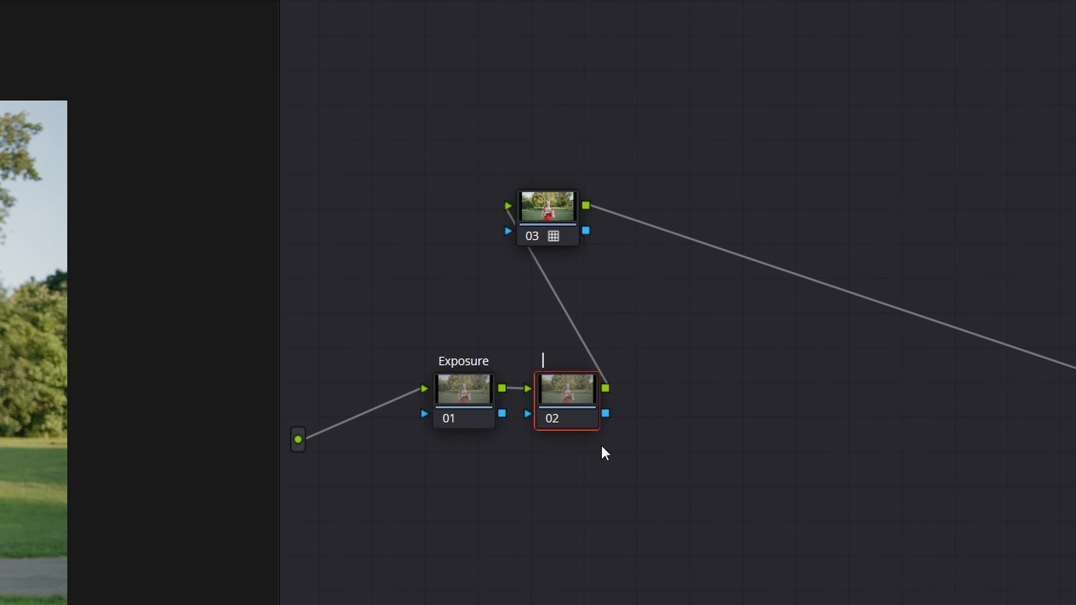
pyautogui.write('WB')
pyautogui.press('Return')
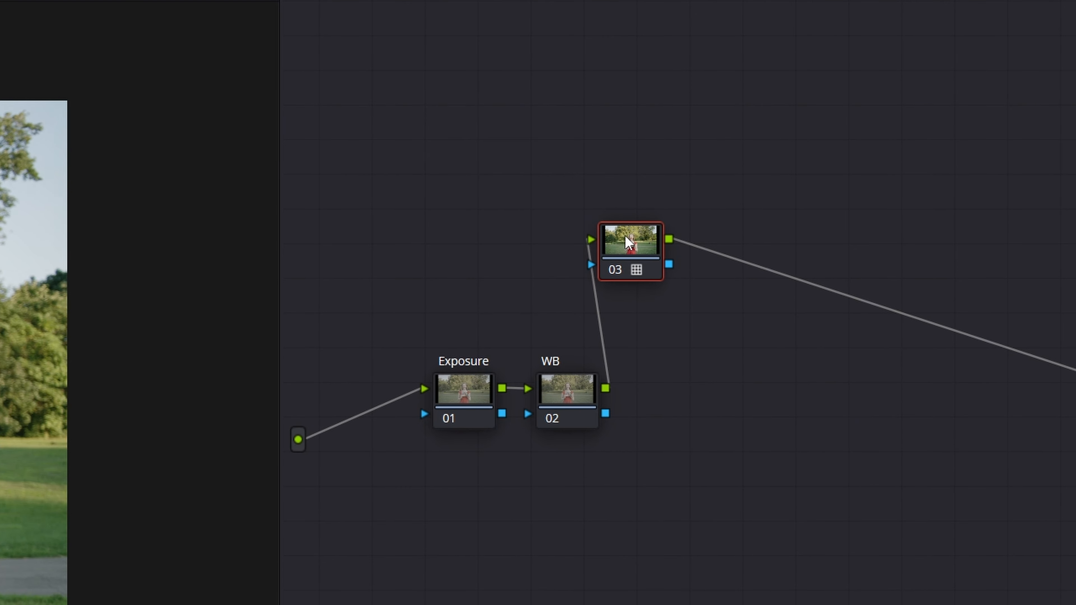
# Add two serial nodes after node 03 and label them Key and Mask
pyautogui.hotkey('alt', 's')
pyautogui.rightClick(719, 265)
pyautogui.click(759, 295)
pyautogui.write('Key')
pyautogui.hotkey('alt', 's')
pyautogui.rightClick(829, 256)
pyautogui.click(857, 301)
pyautogui.write('Mask')
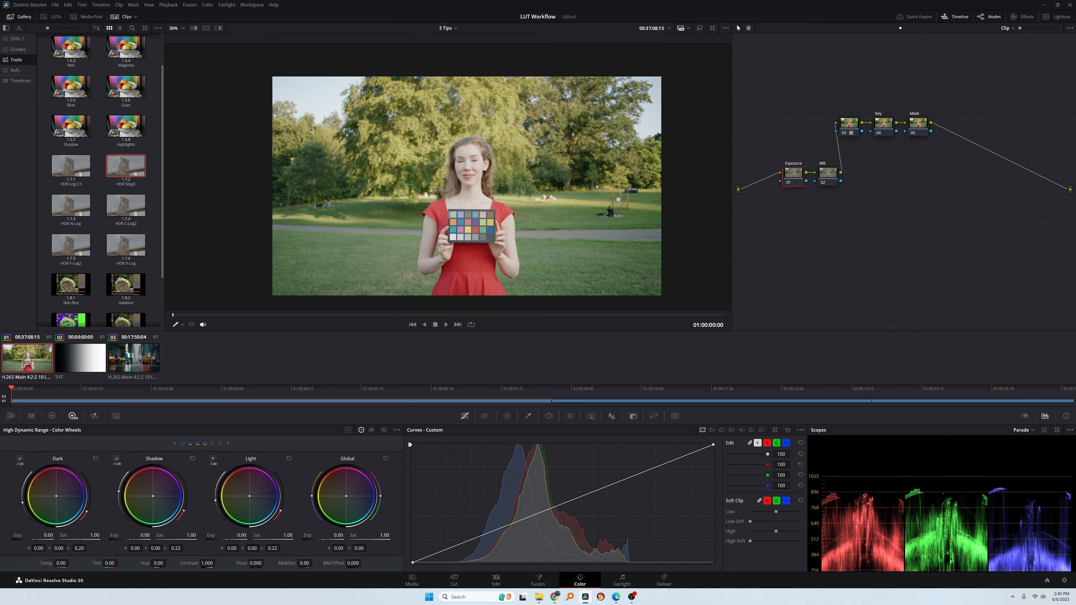
# Set the HDR global exposure to -0.64 on the Exposure node and shift the WB node's global balance to X -0.01
pyautogui.moveTo(338, 535); pyautogui.dragTo(300, 535)
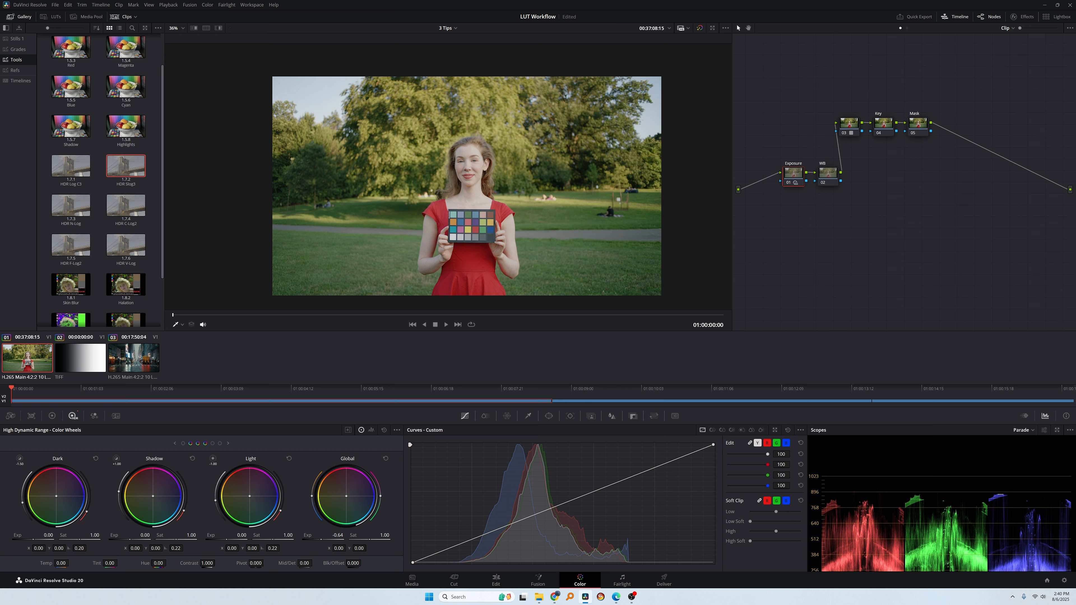
pyautogui.hotkey('alt', 'shift', "'")
pyautogui.moveTo(360, 495); pyautogui.dragTo(354, 495)
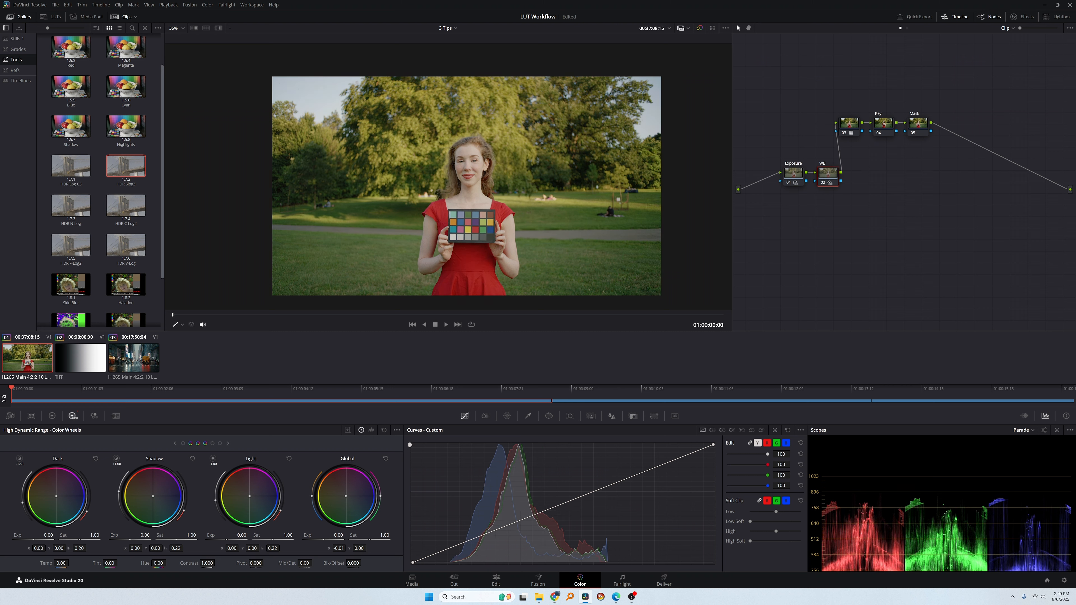
# Qualify the red dress on the Key node, check the selection highlight, and set the global exposure to -0.39
pyautogui.click(883, 124)
pyautogui.click(499, 207)
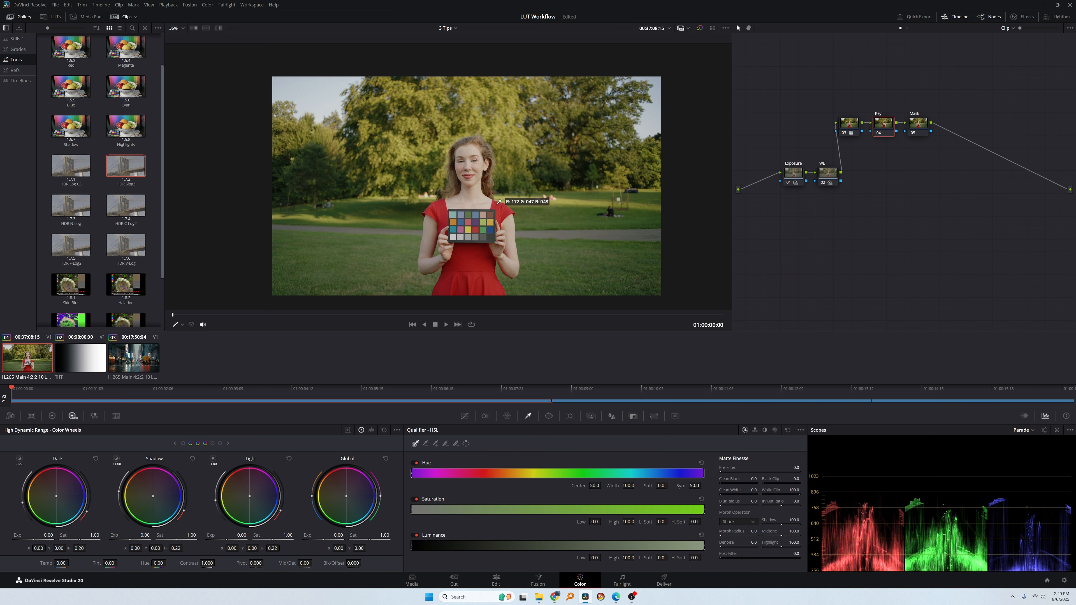
pyautogui.hotkey('shift', 'h')
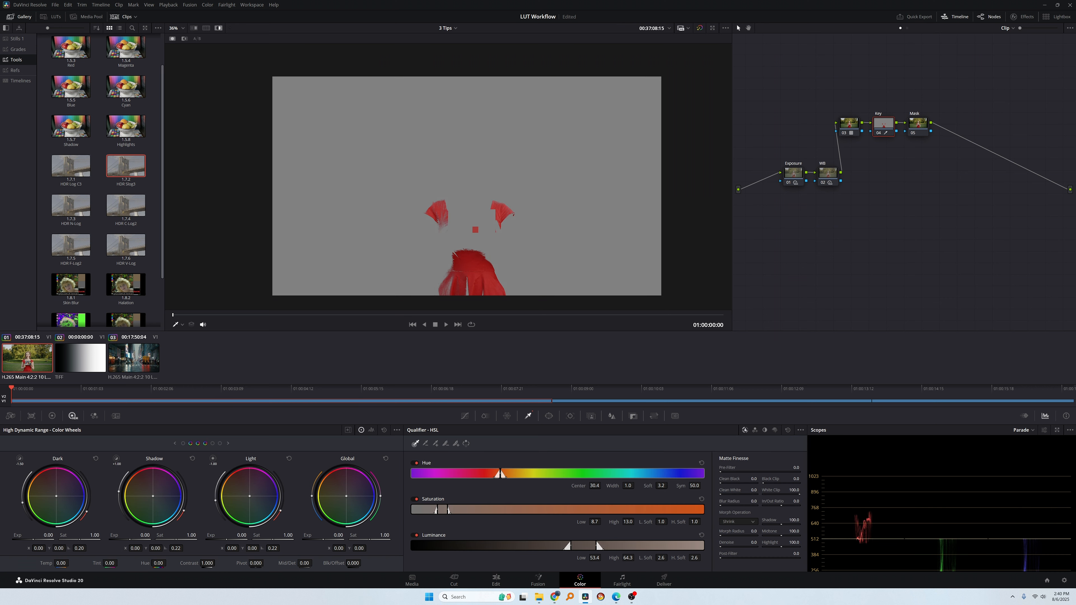
pyautogui.hotkey('shift', 'h')
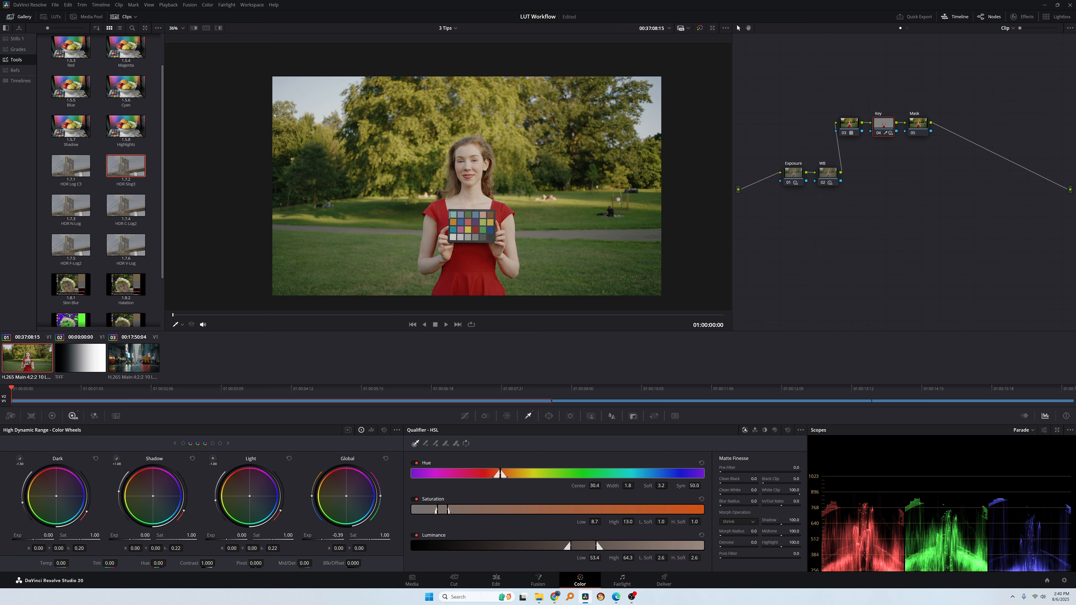
# Create a circular window on the Mask node and reshape it around the woman using the highlight view
pyautogui.click(918, 124)
pyautogui.click(548, 416)
pyautogui.click(419, 479)
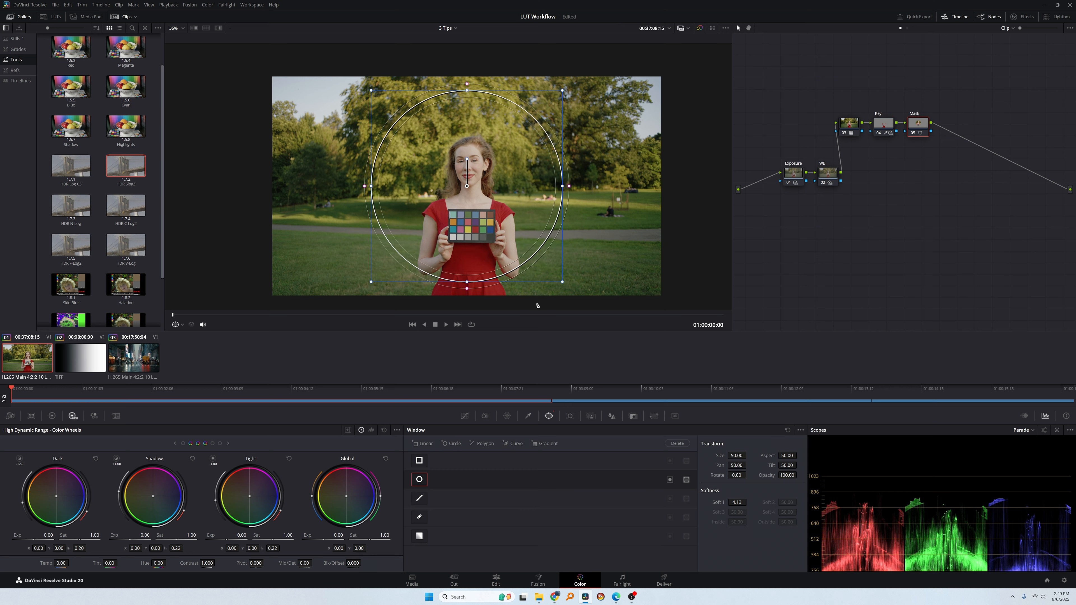
pyautogui.scroll(-2, 529, 191)
pyautogui.hotkey('shift', 'h')
pyautogui.moveTo(560, 265); pyautogui.dragTo(576, 282)
pyautogui.moveTo(600, 187); pyautogui.dragTo(607, 187)
pyautogui.moveTo(576, 187); pyautogui.dragTo(525, 187)
pyautogui.hotkey('shift', 'h')
# Set the Mask node's global exposure to -0.33, invert the circular window, and move it down over the woman
pyautogui.moveTo(338, 535); pyautogui.dragTo(325, 535)
pyautogui.click(670, 480)
pyautogui.moveTo(481, 187); pyautogui.dragTo(483, 211)
pyautogui.click(465, 416)
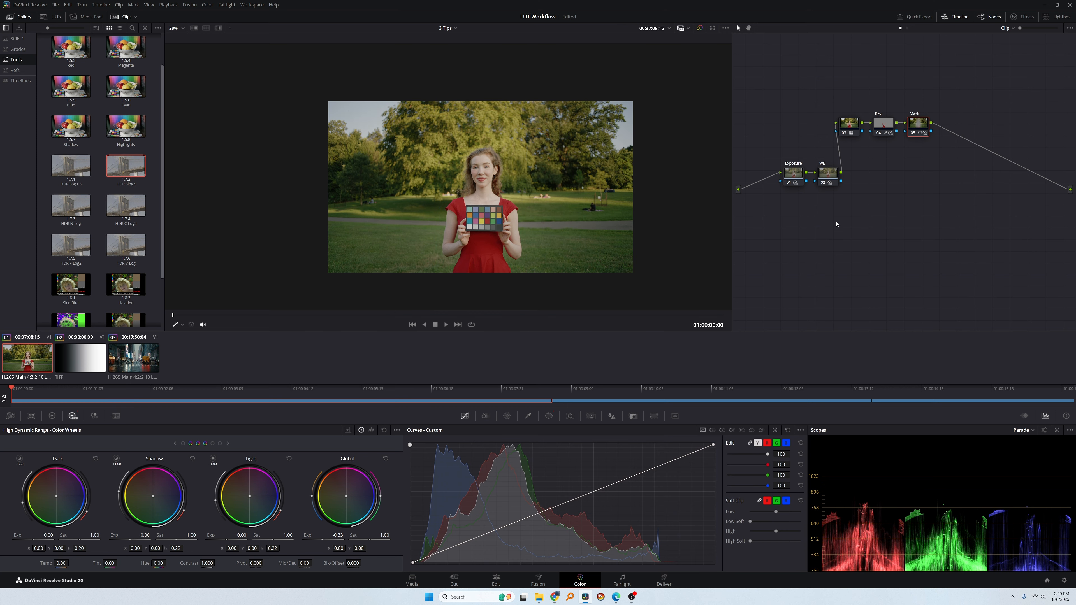
# Fit the image to the viewer and compare it with the grade bypassed and enabled
pyautogui.hotkey('shift', 'z')
pyautogui.hotkey('alt', 'd')
pyautogui.hotkey('alt', 'd')
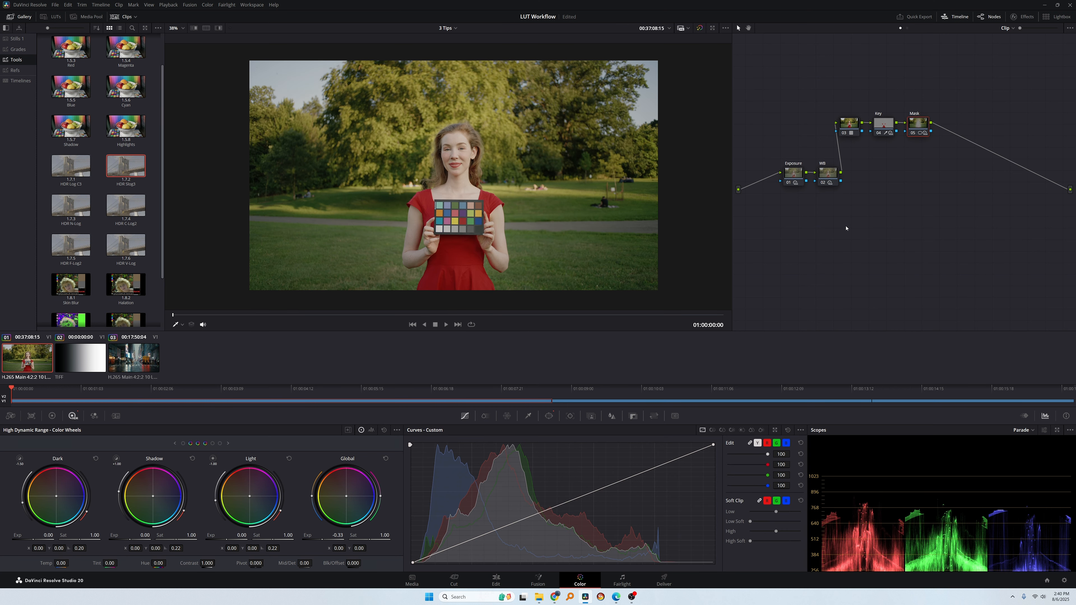
# Insert a node before the LUT node on the rainy city street clip and switch the scope to Waveform
pyautogui.click(158, 356)
pyautogui.moveTo(865, 136); pyautogui.dragTo(868, 136)
pyautogui.hotkey('shift', 's')
pyautogui.click(1028, 433)
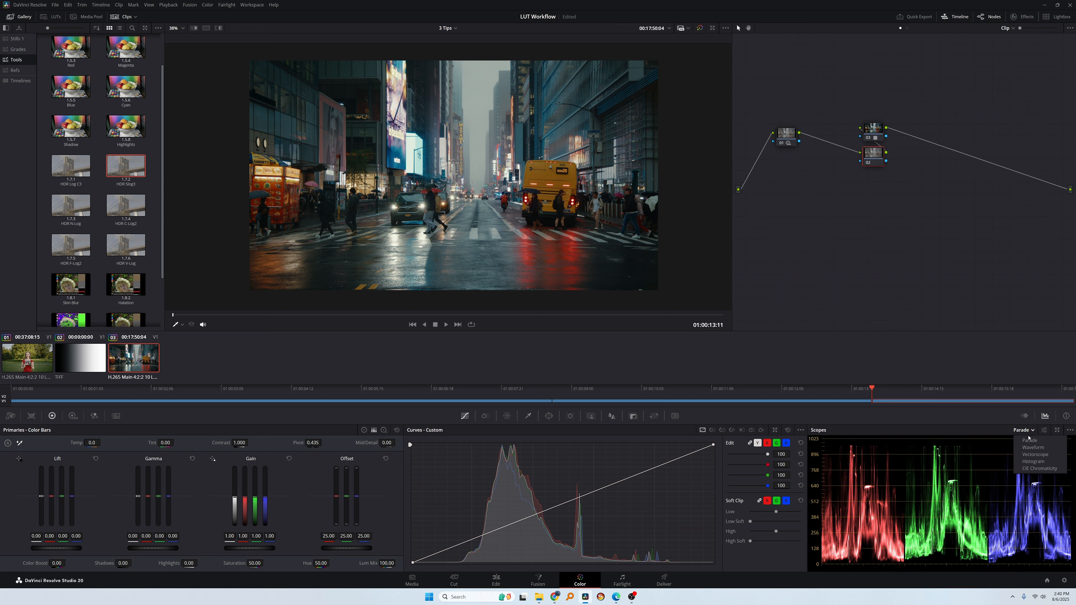
pyautogui.click(1027, 447)
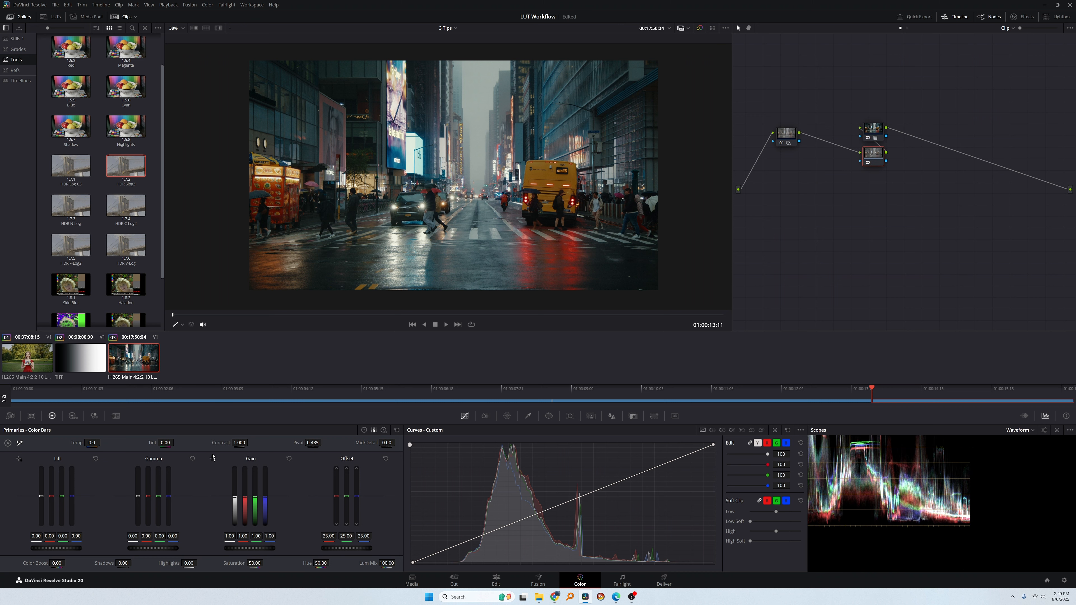
# Lower the lift on the node before the LUT and, with that node disabled, on a new node after the LUT
pyautogui.moveTo(56, 548)
pyautogui.mouseDown()
pyautogui.moveTo(69, 548)
pyautogui.moveTo(49, 548)
pyautogui.mouseUp()
pyautogui.hotkey('ctrl', 'd')
pyautogui.click(874, 134)
pyautogui.hotkey('alt', 's')
pyautogui.moveTo(56, 548); pyautogui.dragTo(55, 548)
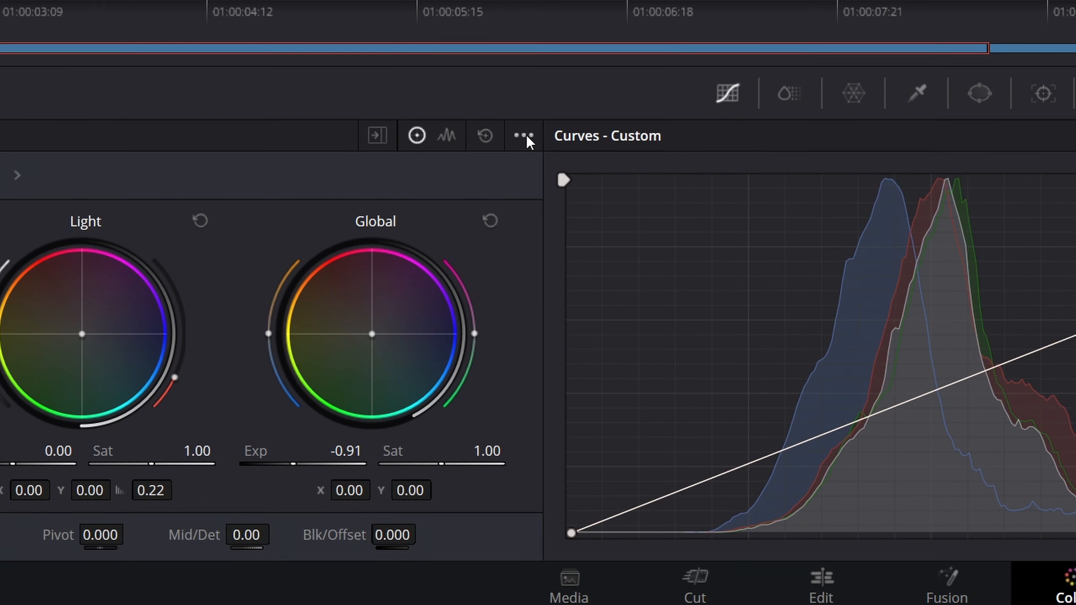
# Check the Color Space and Gamma options of the HDR color wheels
pyautogui.click(528, 140)
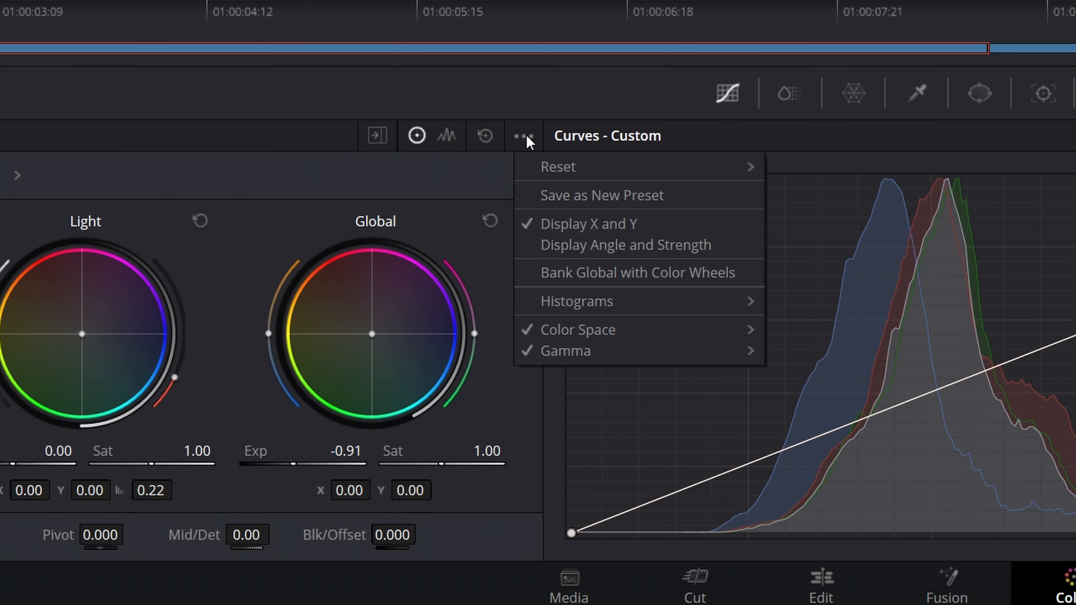
pyautogui.moveTo(590, 331)
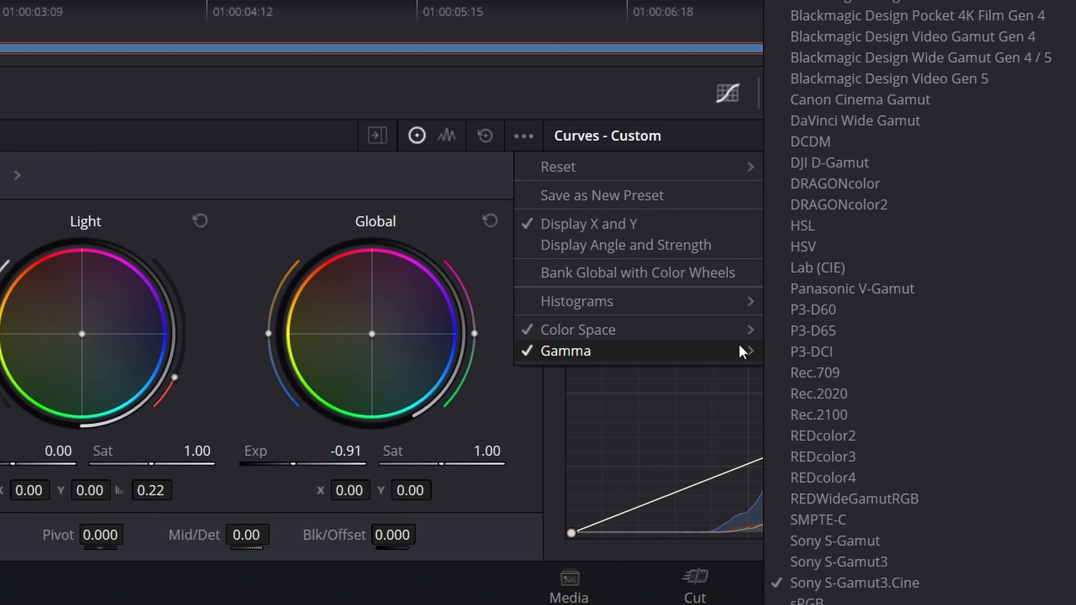
pyautogui.moveTo(717, 352)
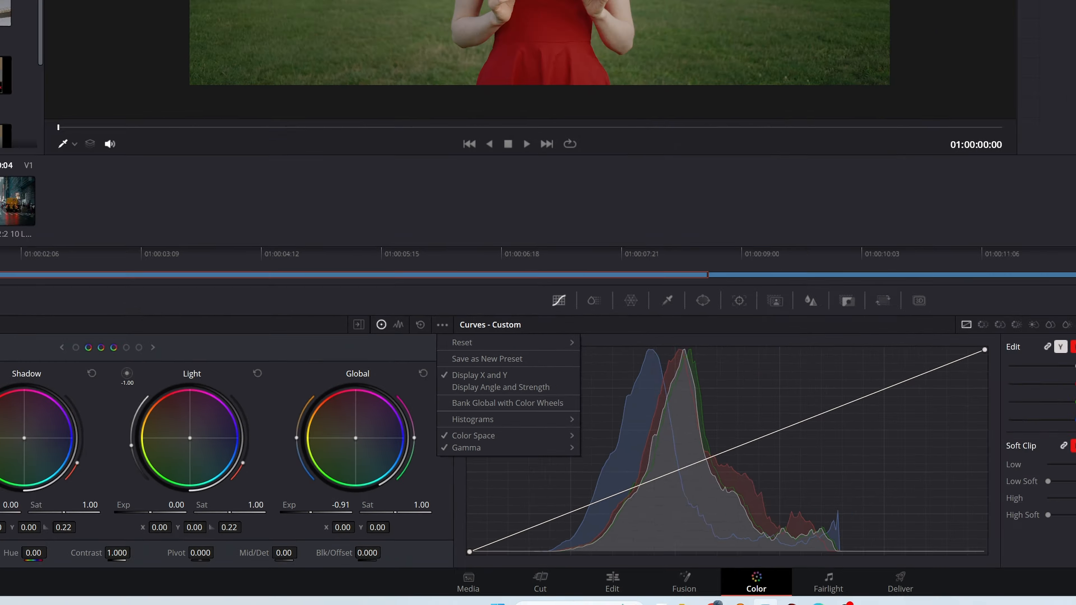
pyautogui.click(782, 264)
# Try global exposure values of 2 and -2 on the Exposure node
pyautogui.doubleClick(338, 535)
pyautogui.write('2')
pyautogui.press('Return')
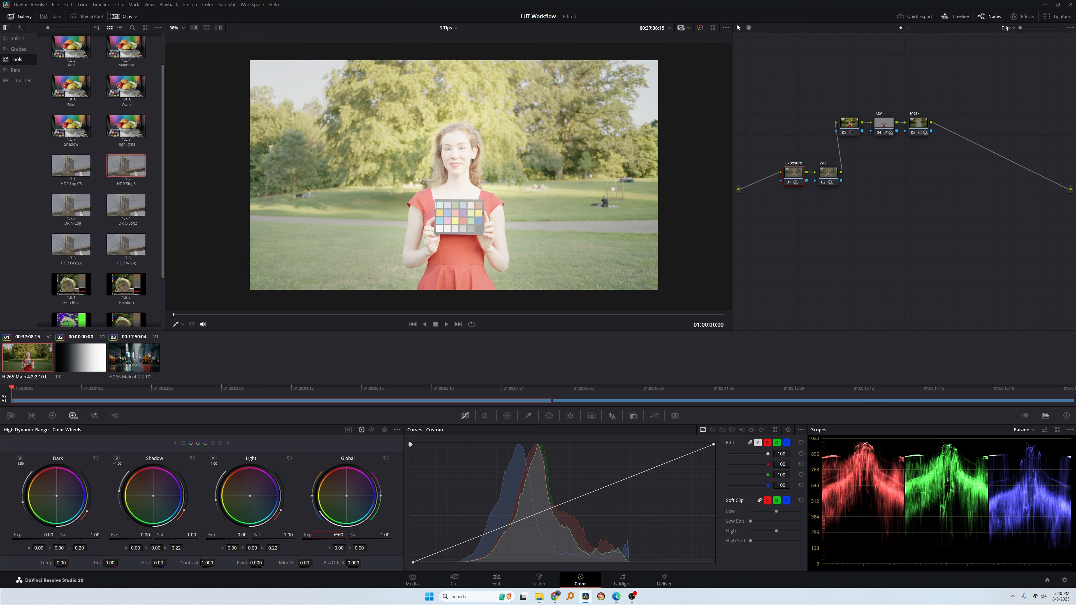
pyautogui.doubleClick(336, 535)
pyautogui.write('-2')
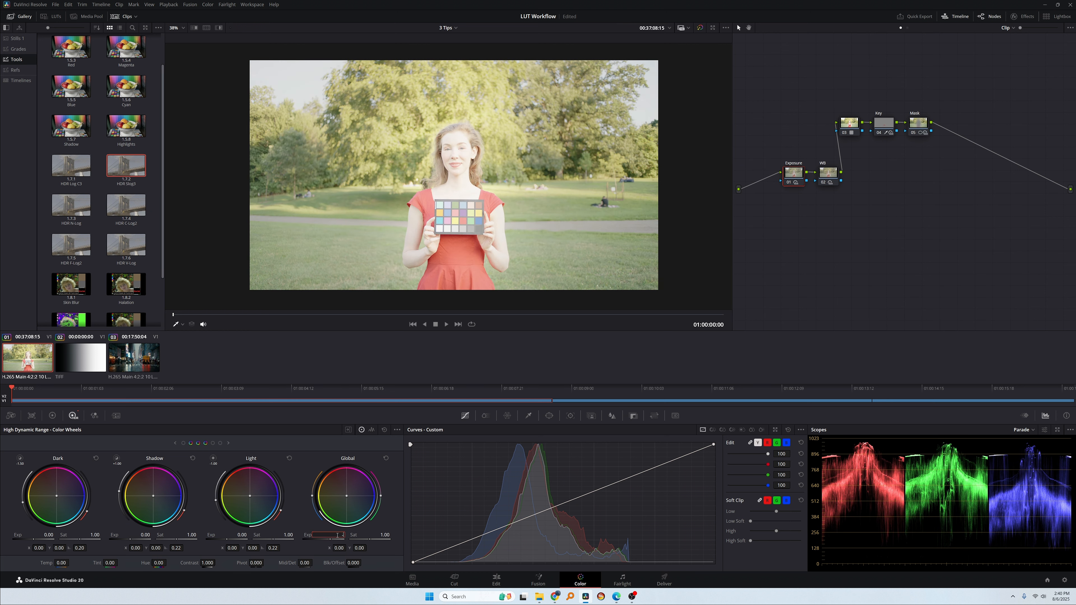
pyautogui.press('Return')
# Set the Exposure node's global exposure to -1 and nudge its global color balance cooler
pyautogui.doubleClick(337, 535)
pyautogui.press('BackSpace')
pyautogui.write('-1')
pyautogui.press('Return')
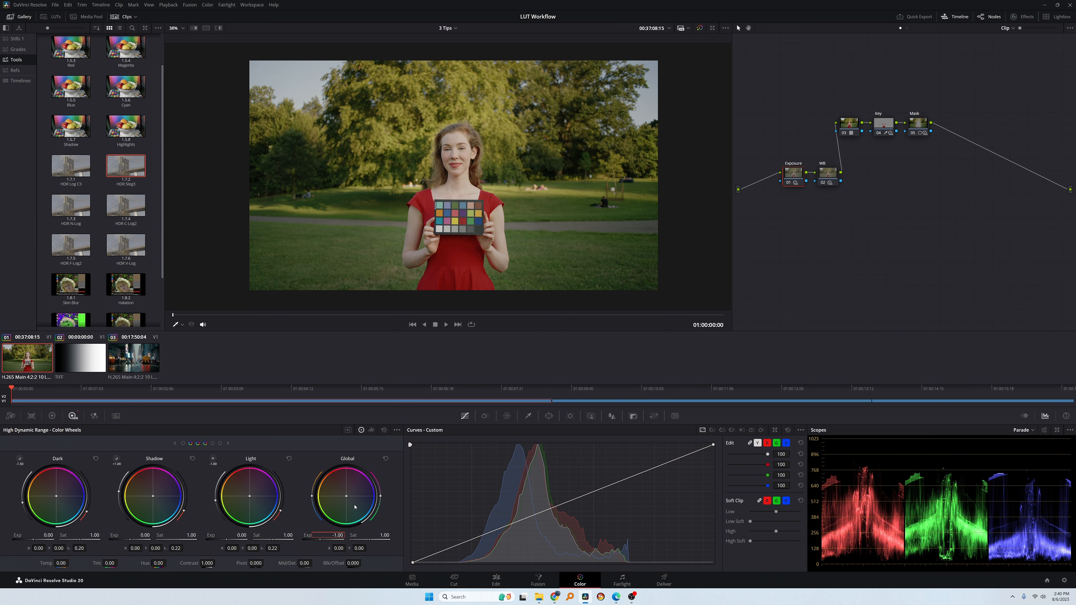
pyautogui.moveTo(345, 499); pyautogui.dragTo(346, 497)
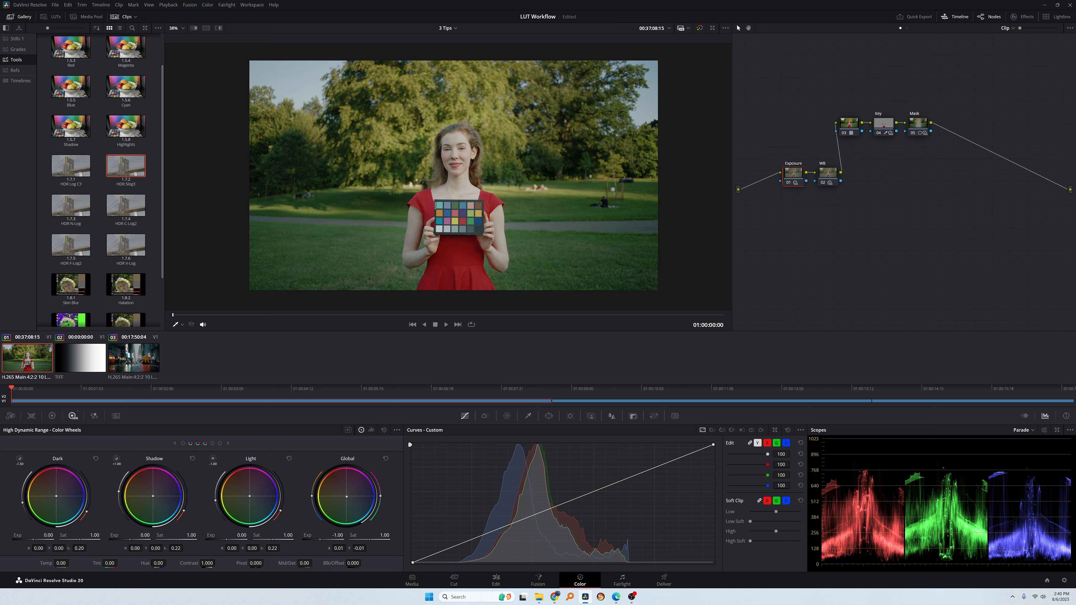
# Adjust the global color balance on the next clip and add a serial node
pyautogui.press('Down')
pyautogui.moveTo(359, 503); pyautogui.dragTo(349, 498)
pyautogui.hotkey('alt', 's')
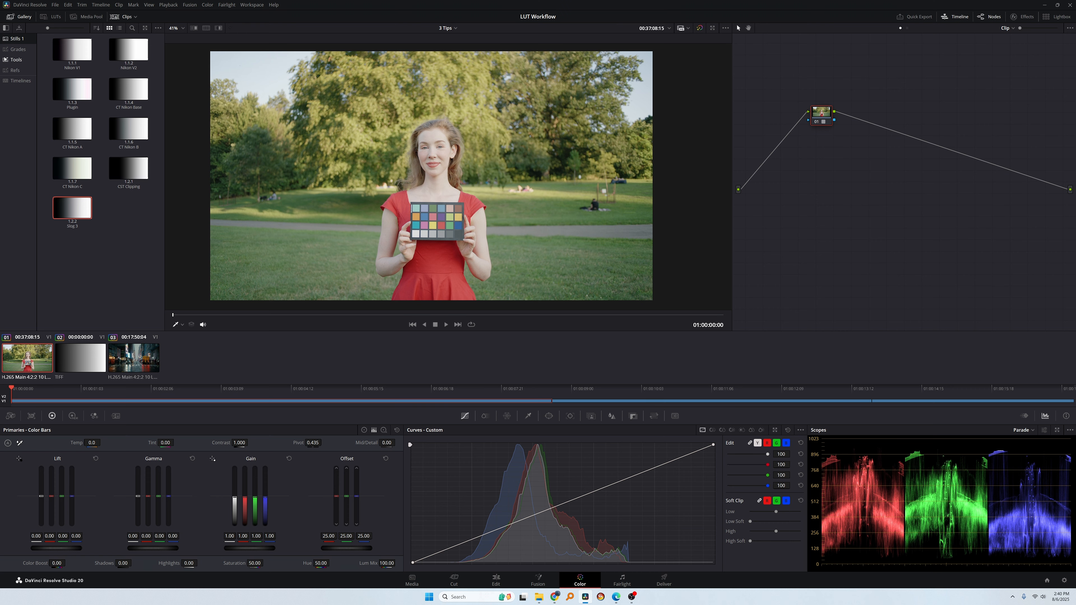
# Insert a node after the LUT from the Red still in the Tools album and replace its grade with the Green still
pyautogui.click(12, 61)
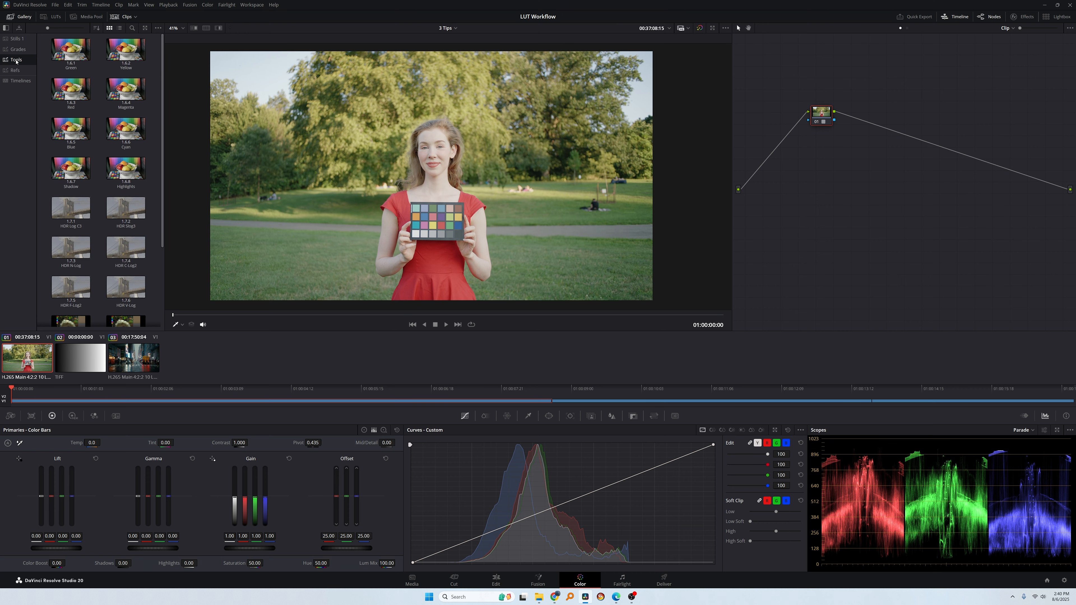
pyautogui.moveTo(71, 89); pyautogui.dragTo(864, 122)
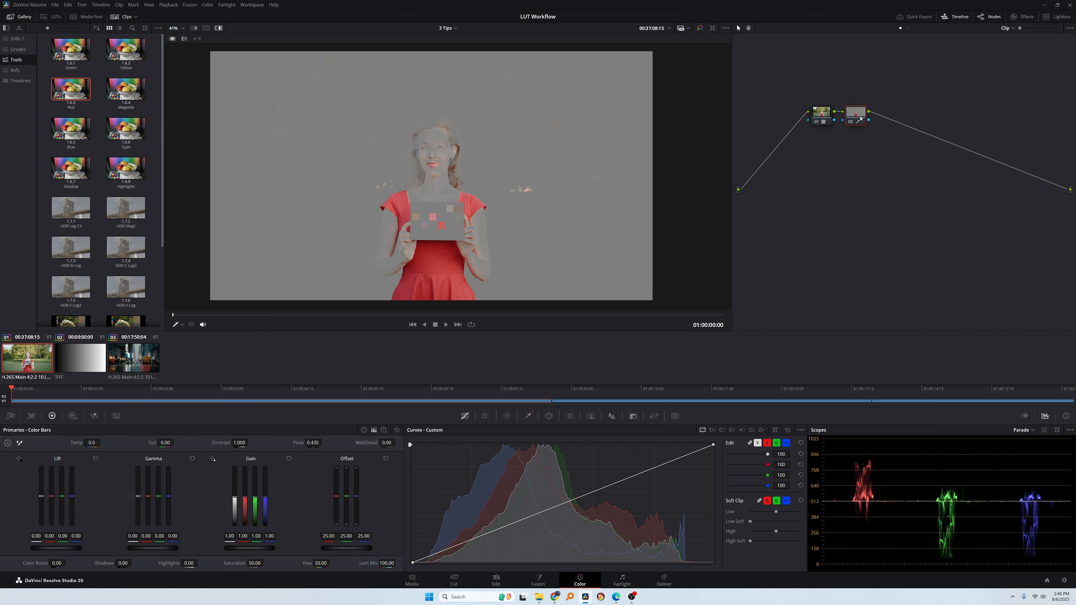
pyautogui.moveTo(90, 55); pyautogui.dragTo(865, 118)
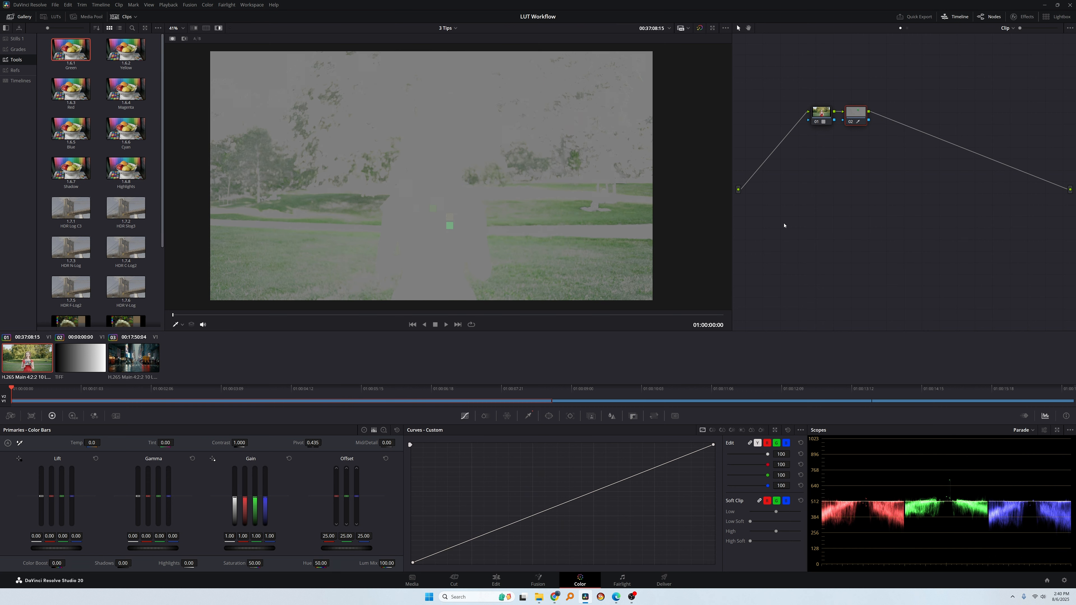
# Disable the color key node, try the Halation and False Color stills on a new node after it, and disable that node
pyautogui.click(857, 122)
pyautogui.hotkey('alt', 's')
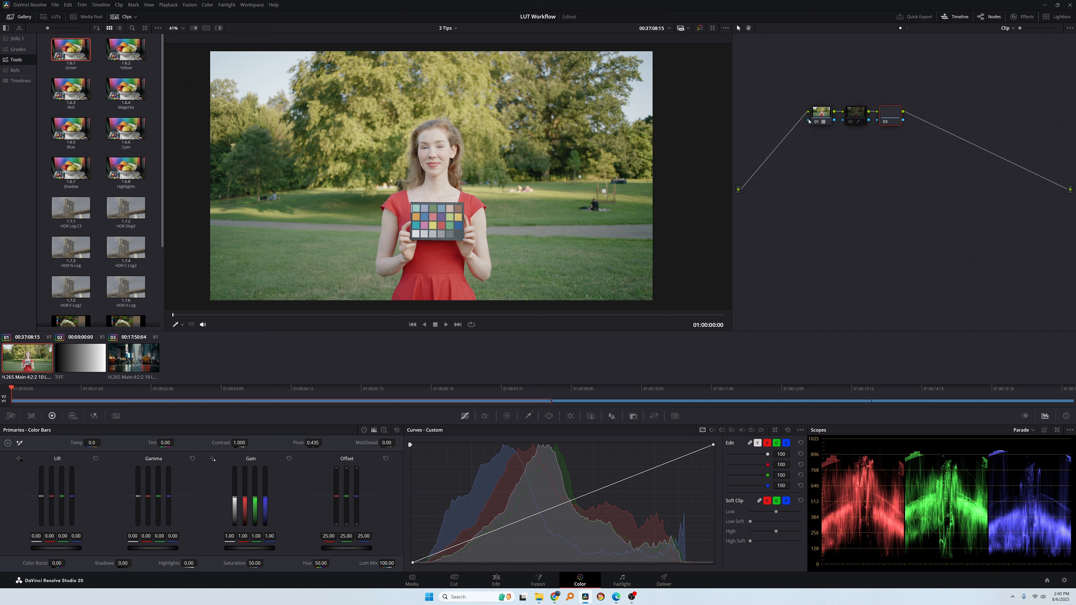
pyautogui.scroll(-3, 126, 220)
pyautogui.moveTo(126, 219); pyautogui.dragTo(883, 110)
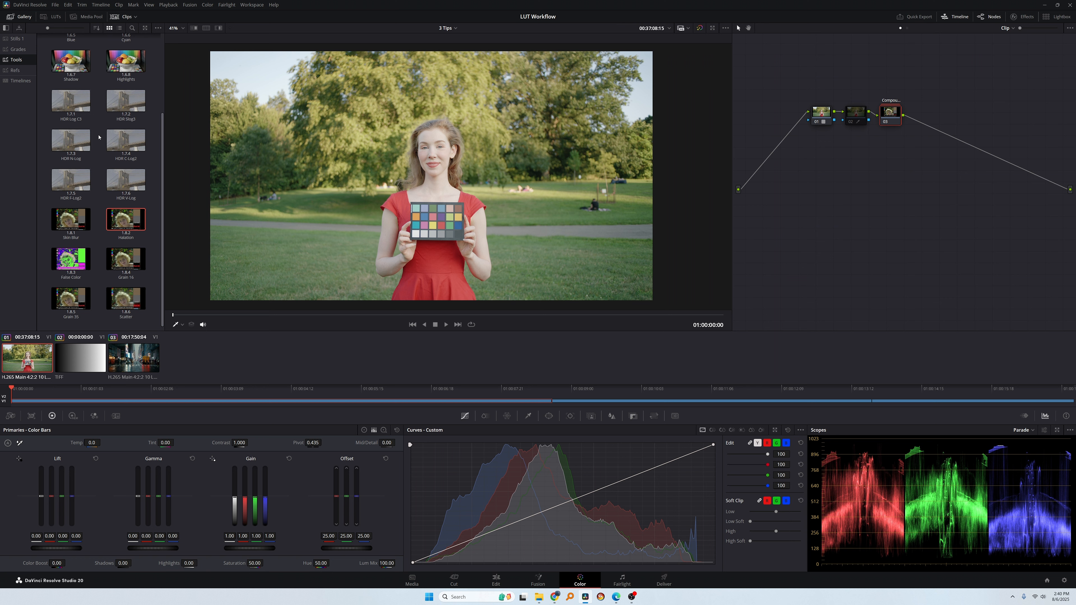
pyautogui.moveTo(71, 258); pyautogui.dragTo(889, 114)
pyautogui.hotkey('ctrl', 'd')
# Insert a node before the LUT node and apply the HDR Slog3 still to it
pyautogui.click(821, 111)
pyautogui.hotkey('shift', 's')
pyautogui.moveTo(125, 101); pyautogui.dragTo(819, 141)
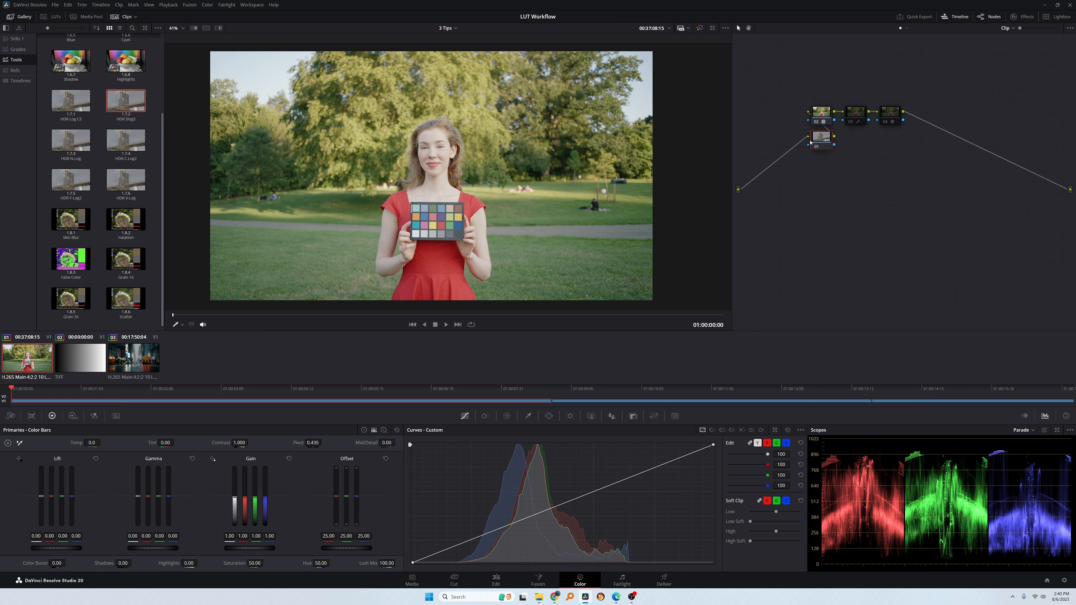
# Lower the HDR global exposure on the node before the LUT and adjust its global color balance
pyautogui.click(73, 416)
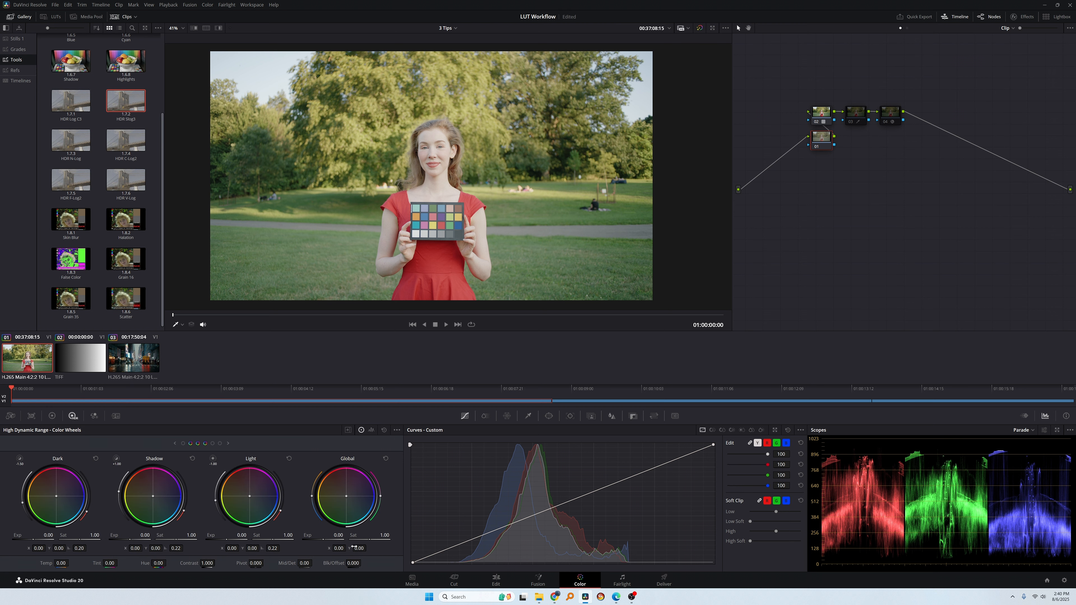
pyautogui.moveTo(334, 535); pyautogui.dragTo(299, 535)
pyautogui.moveTo(345, 509); pyautogui.dragTo(344, 507)
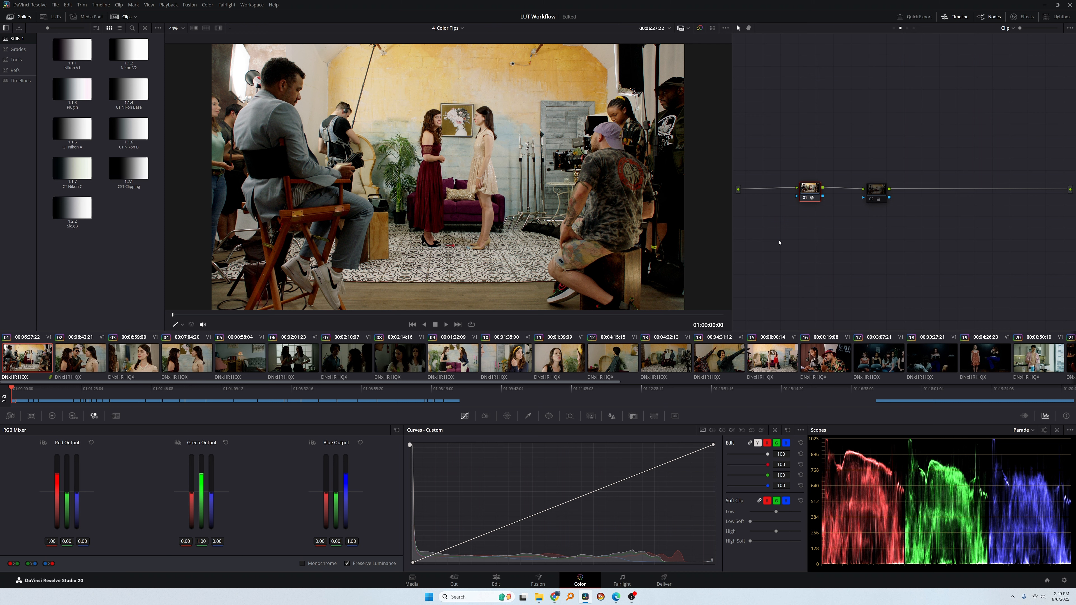
# Step through the clips of the 4_Color Tips timeline to the fourth clip
pyautogui.press('Down')
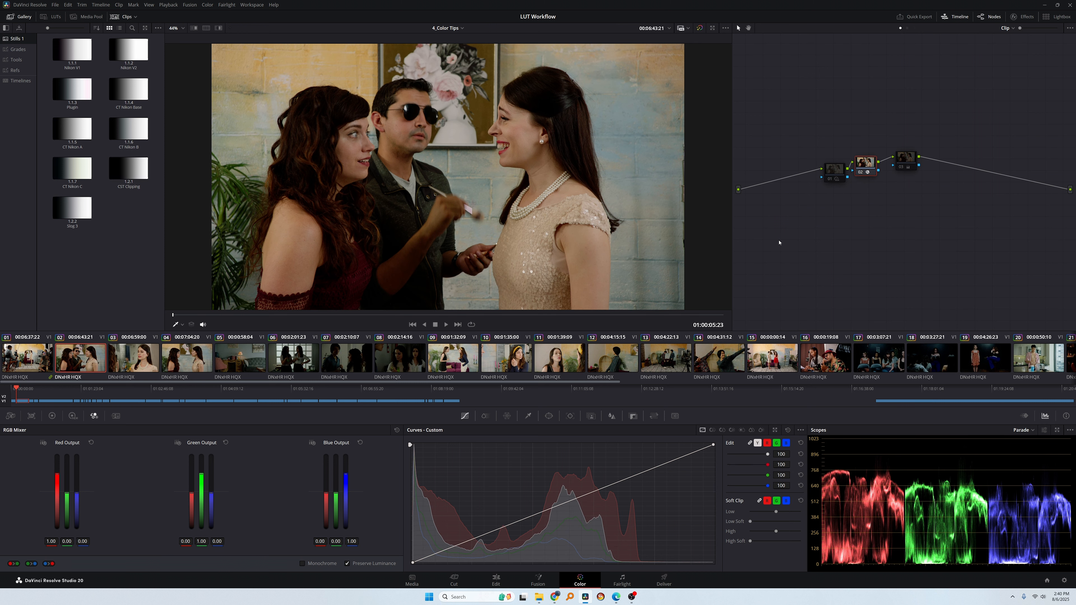
pyautogui.press('Down')
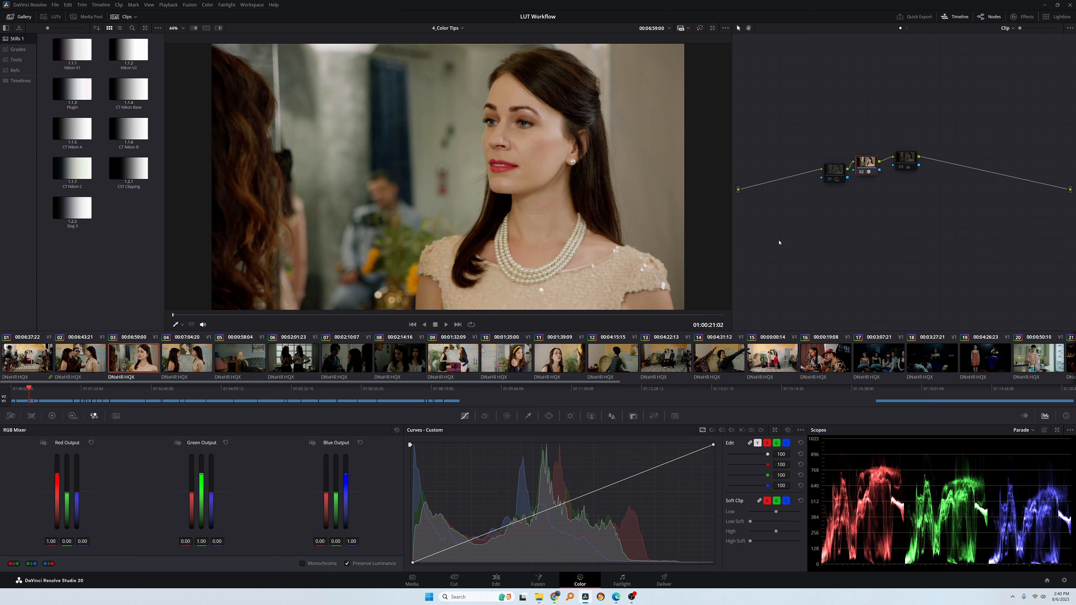
pyautogui.press('Down')
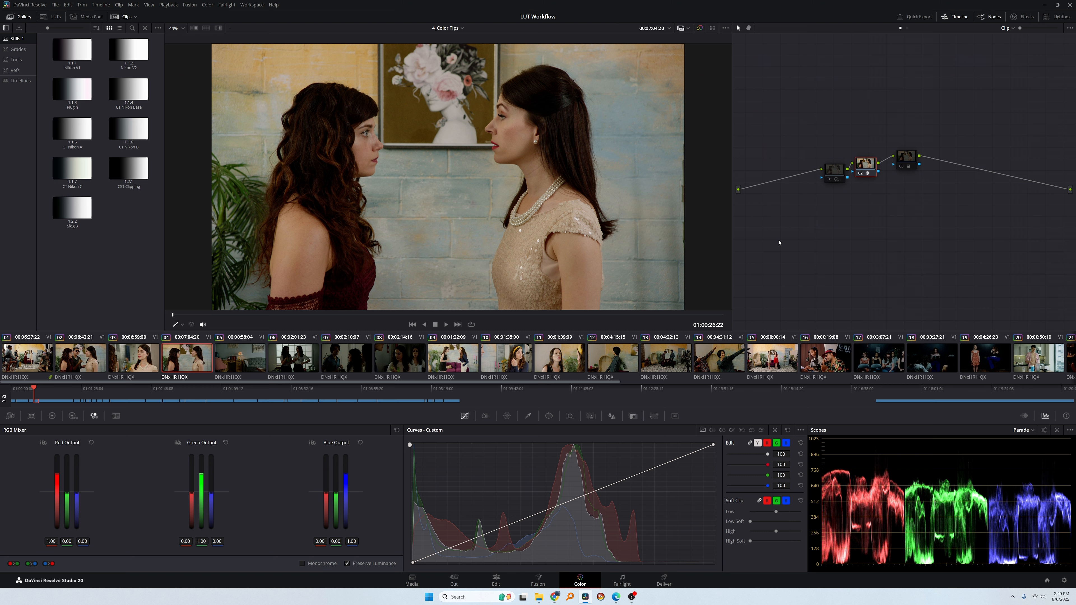
# Make the whole timeline black and white by enabling Monochrome in the RGB Mixer on the timeline-level node
pyautogui.click(1006, 29)
pyautogui.click(1007, 46)
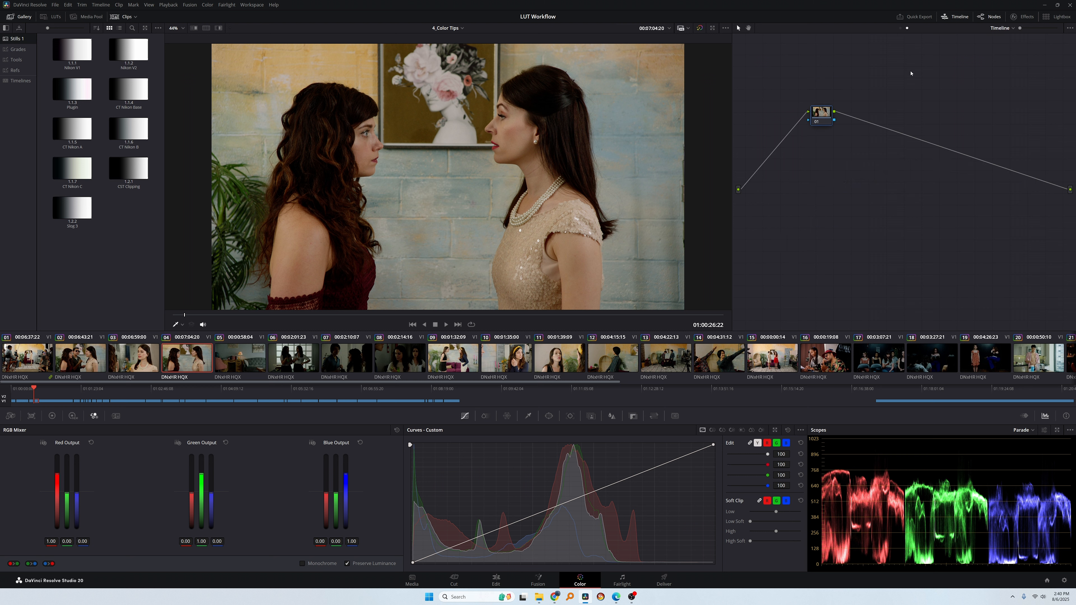
pyautogui.click(303, 563)
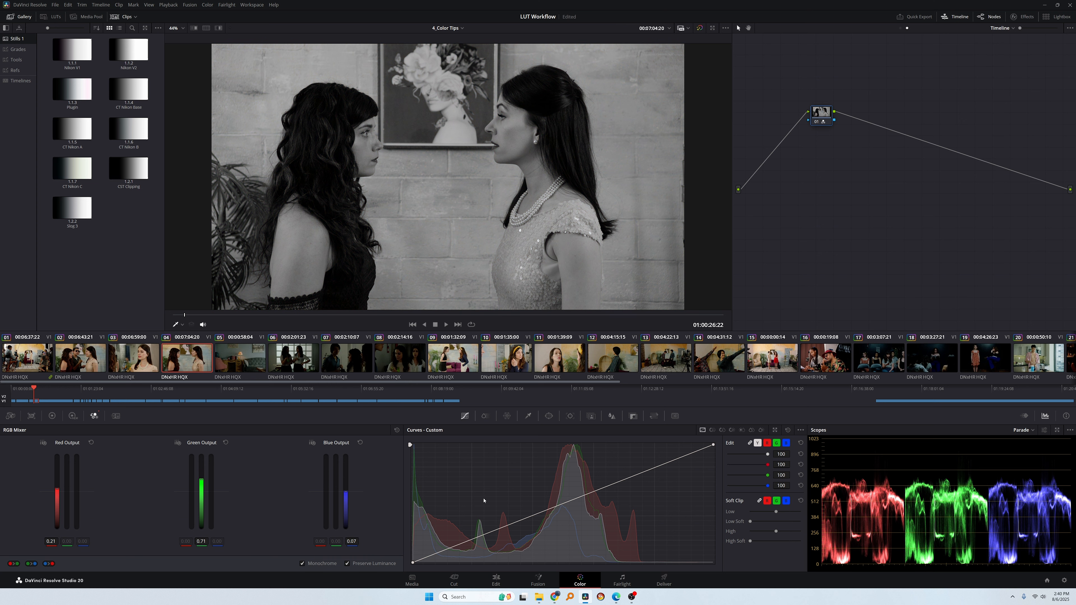
# Switch to the clip-level node graph and step through the first four clips under the timeline's black-and-white grade
pyautogui.click(1003, 29)
pyautogui.click(1000, 38)
pyautogui.press('Home')
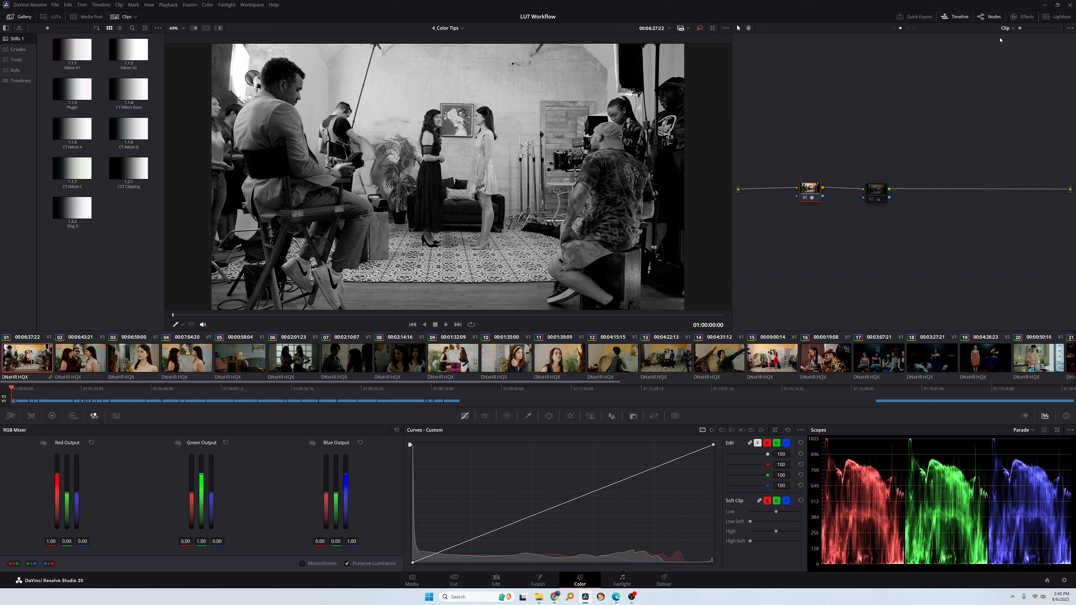
pyautogui.press('Down')
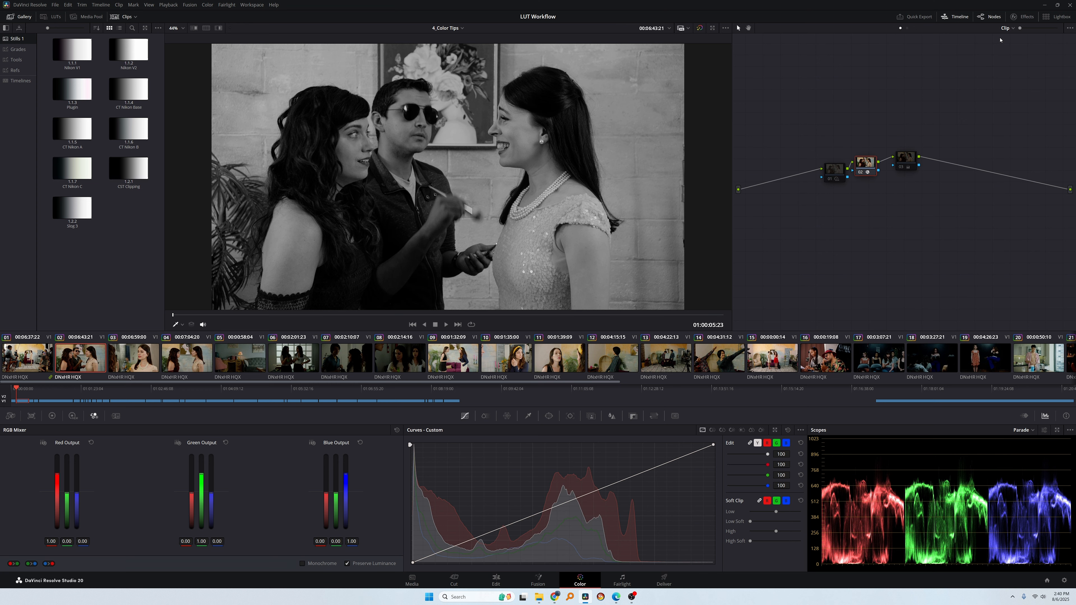
pyautogui.press('Down')
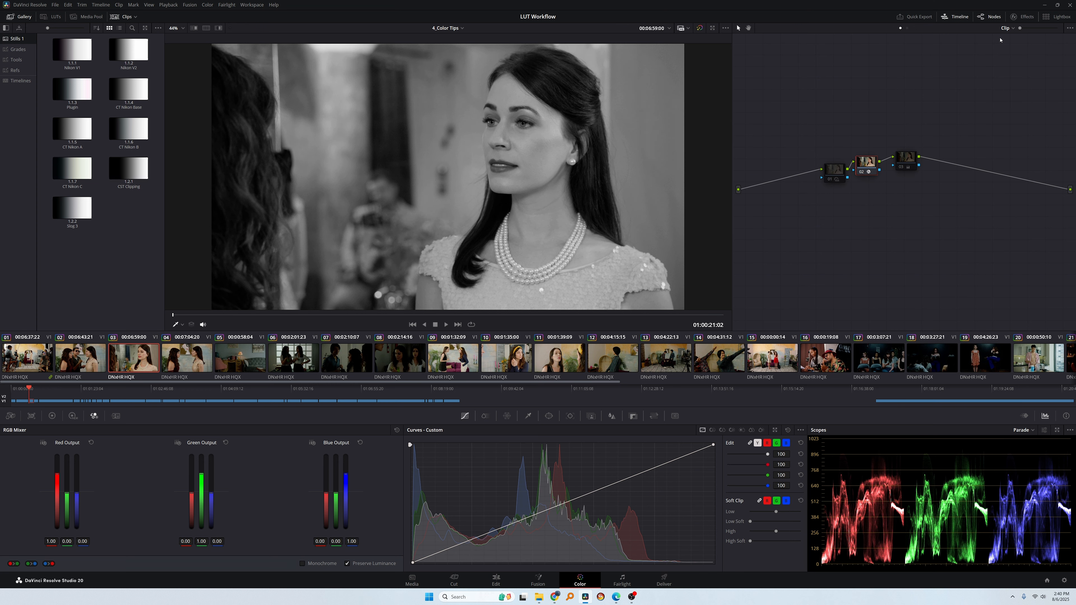
pyautogui.press('Down')
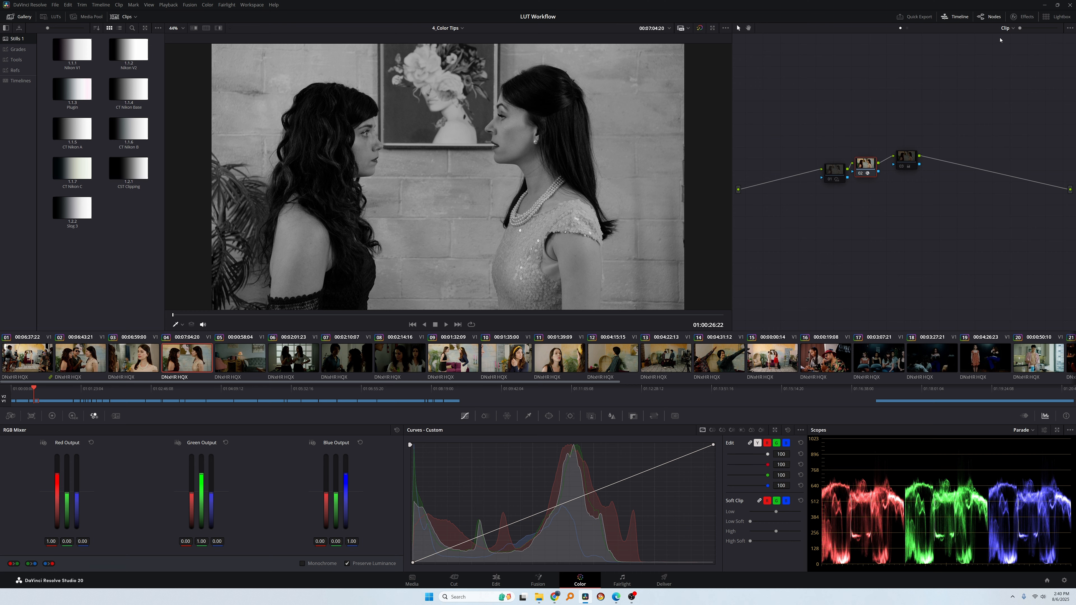
# Go through the first four clips from the start of the timeline and re-enable the disabled nodes on each
pyautogui.press('Home')
pyautogui.press('Down')
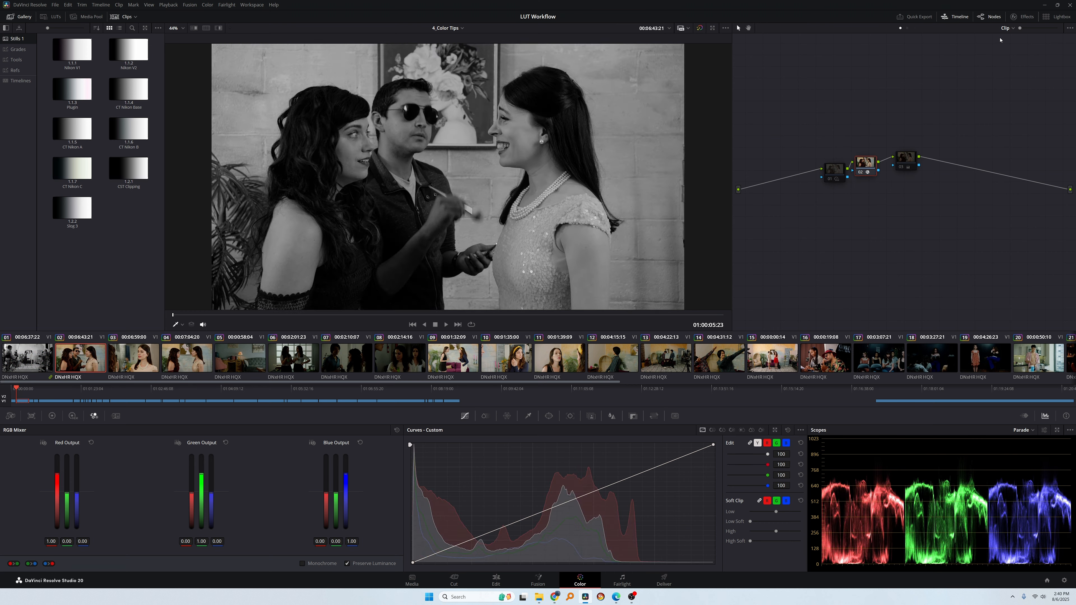
pyautogui.press('Down')
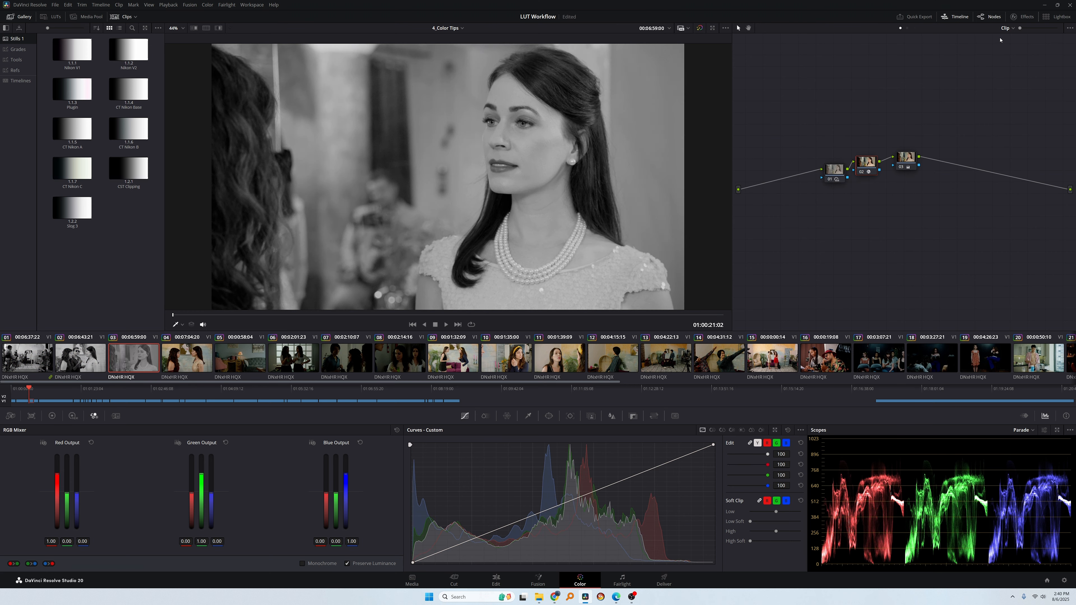
pyautogui.press('Down')
# Turn off the black-and-white grade at the timeline level and return to the clip-level node graph
pyautogui.click(1004, 28)
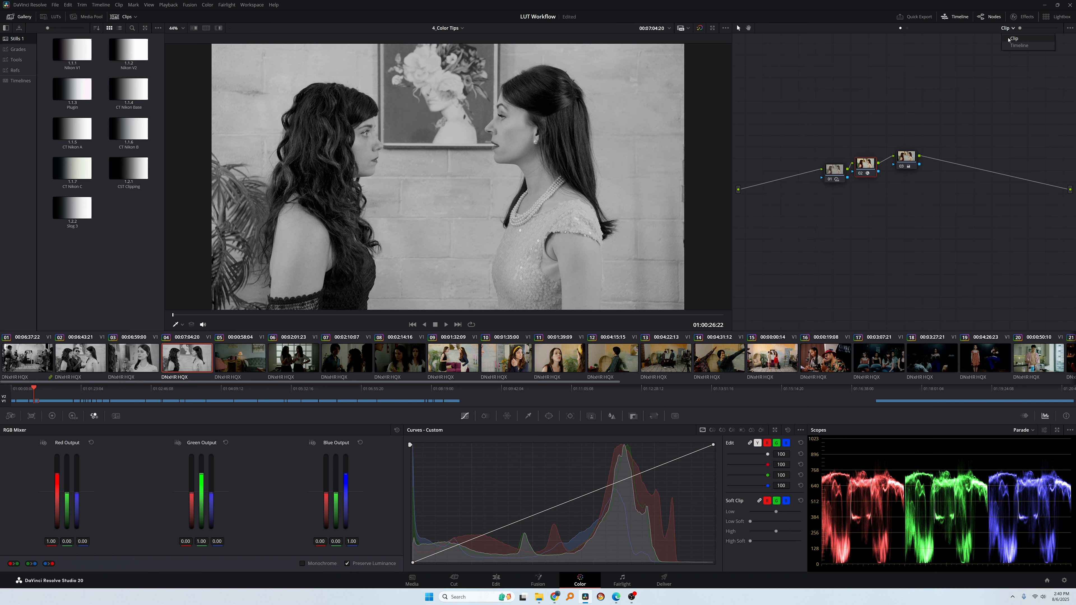
pyautogui.click(1012, 46)
pyautogui.click(1005, 27)
pyautogui.click(1003, 37)
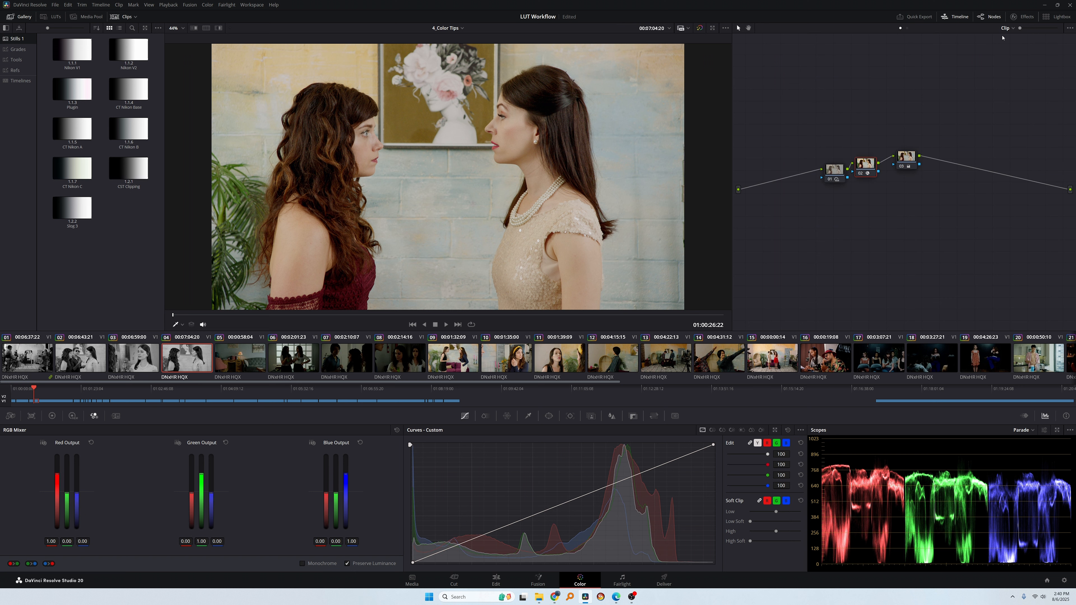
# Review the first four clips in color from the start of the timeline to compare their clip-level grades
pyautogui.press('Home')
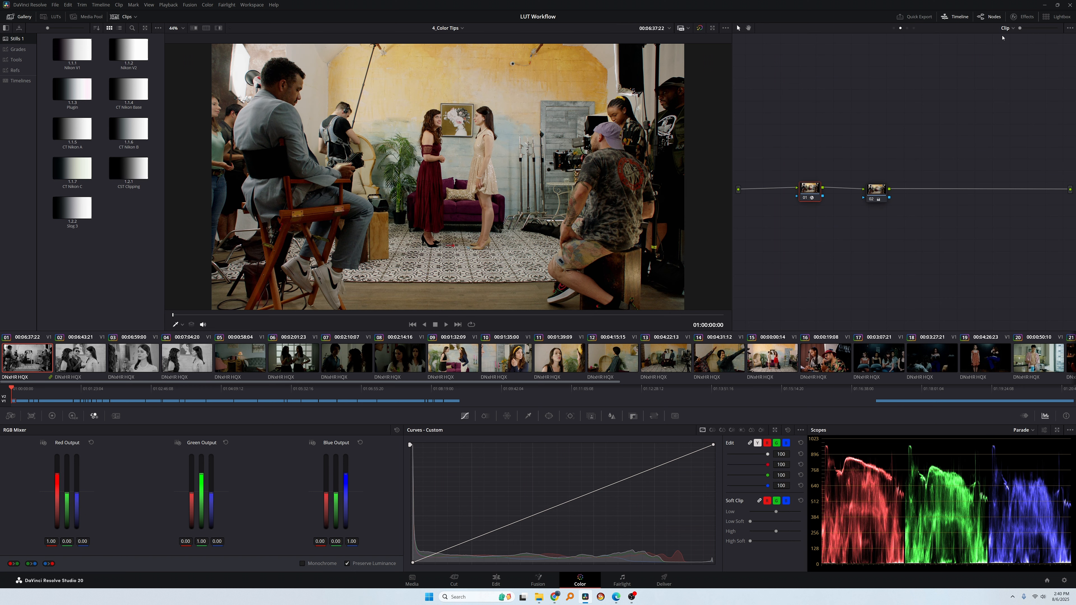
pyautogui.press('Down')
pyautogui.press('Down')
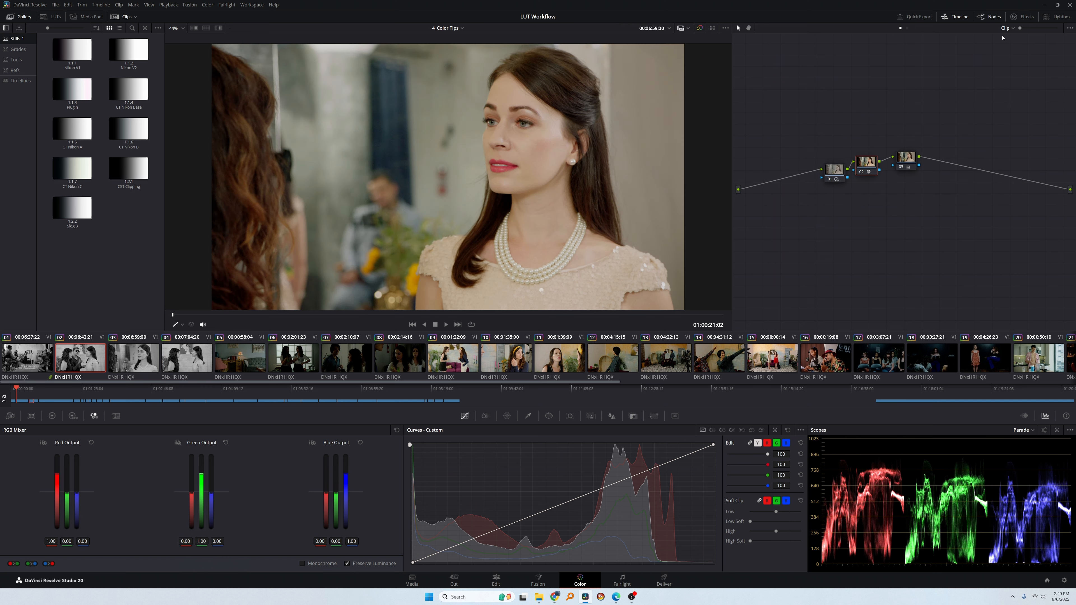
pyautogui.press('Down')
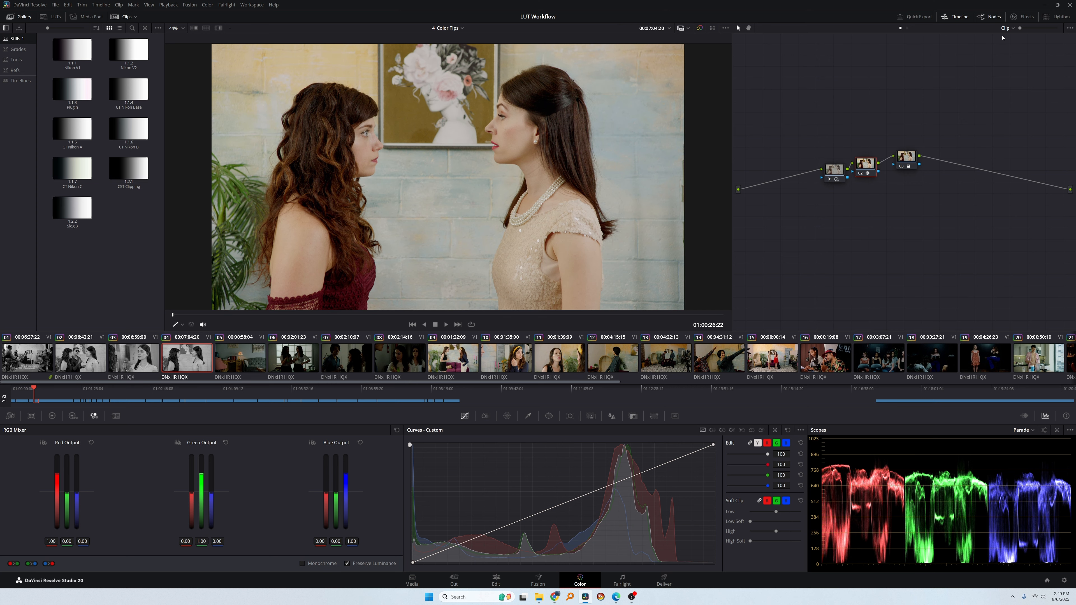